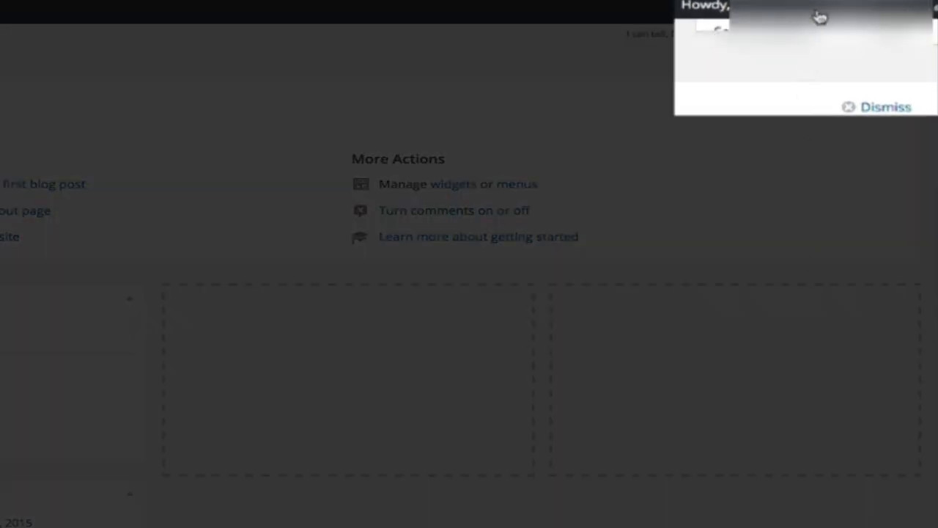
Set the profile's nickname to the account owner's full name, choose it as the public display name, and update the profile
mouse_move(827, 15)
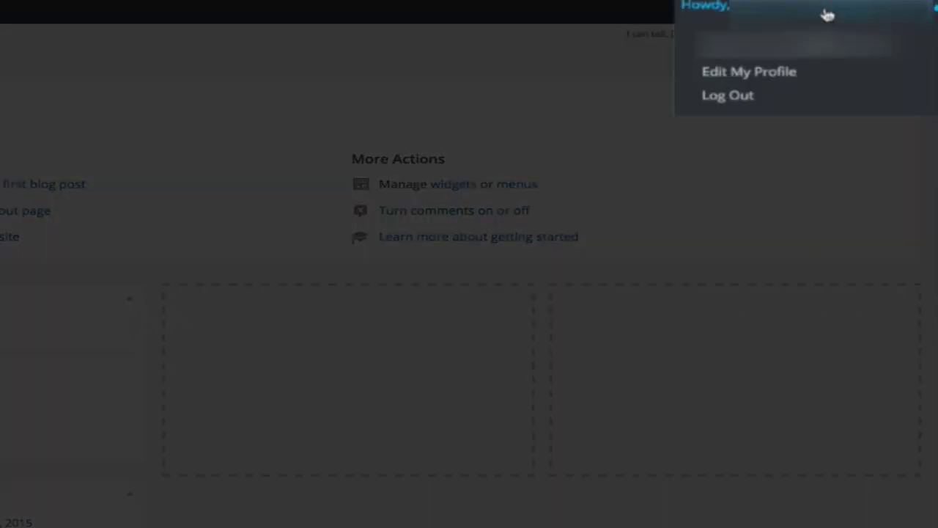
left_click(765, 77)
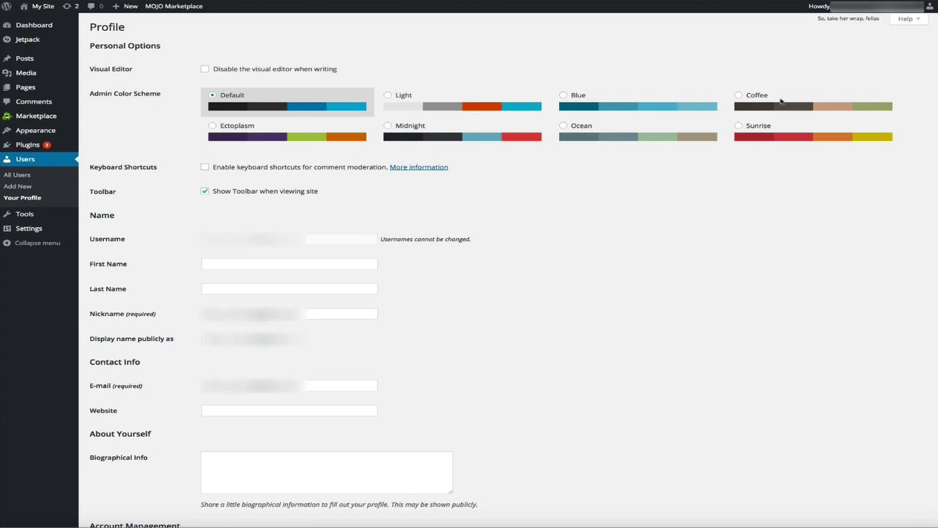
left_click_drag(309, 311, 191, 314)
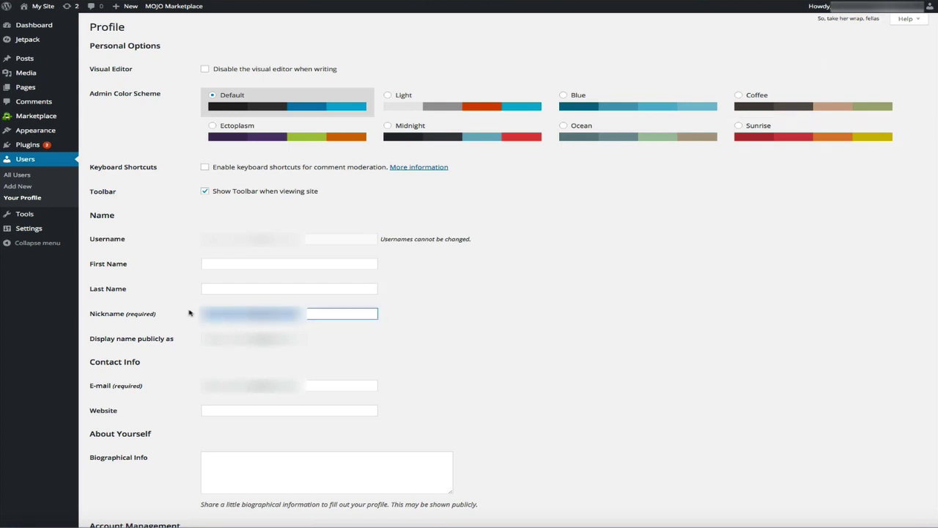
type("Ben Cummings")
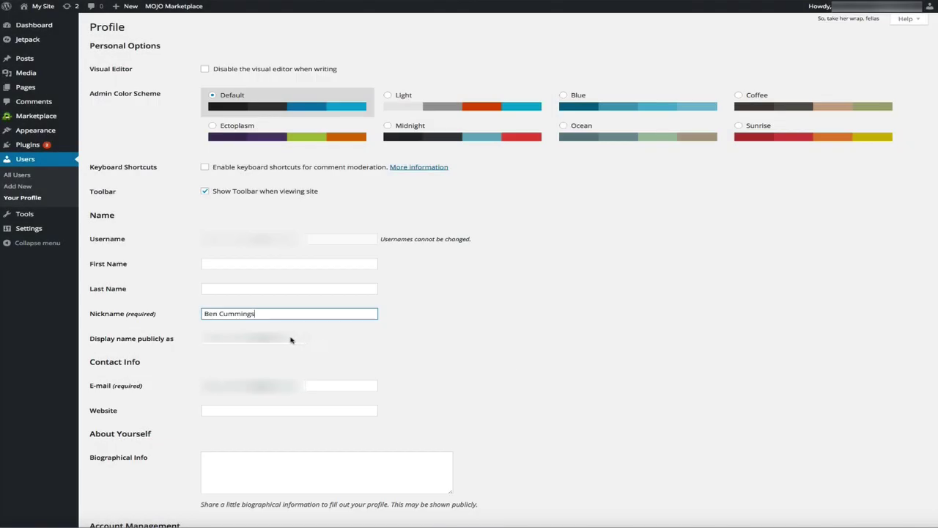
left_click(290, 340)
left_click(252, 345)
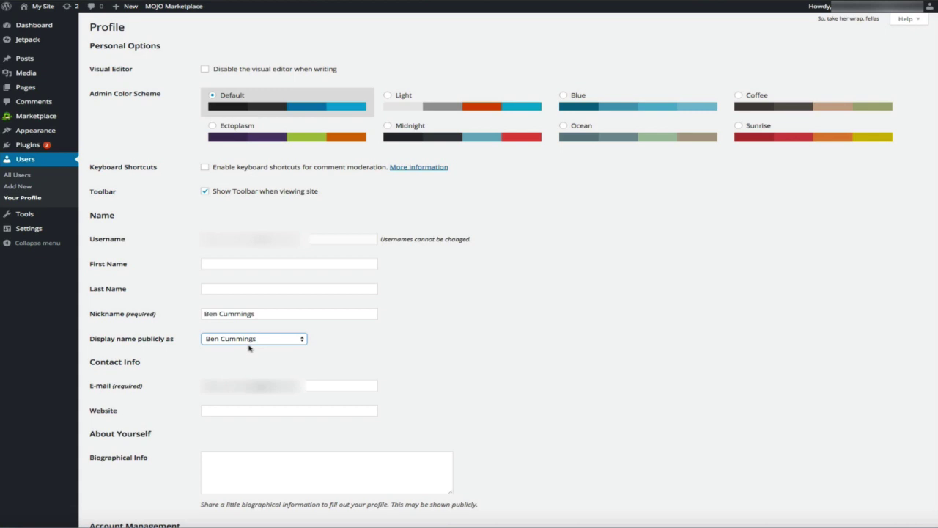
scroll(555, 368, "down", 2)
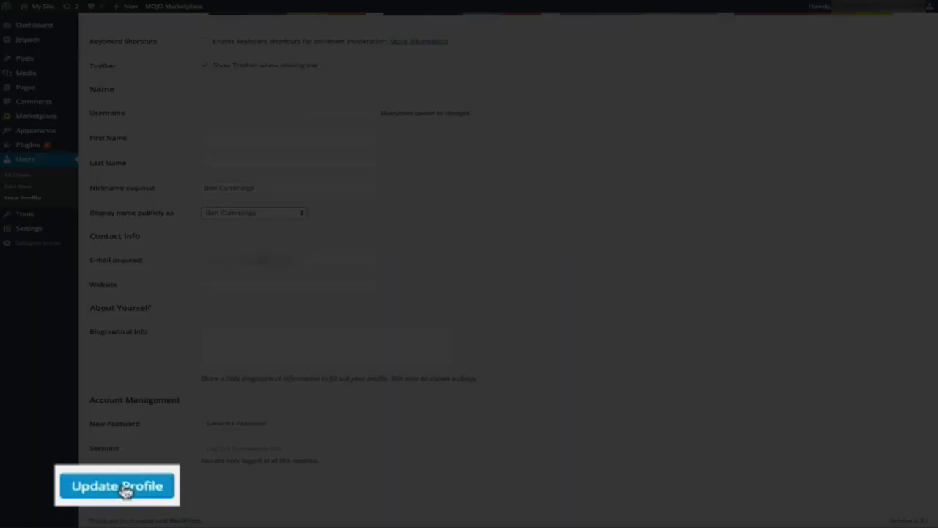
left_click(125, 490)
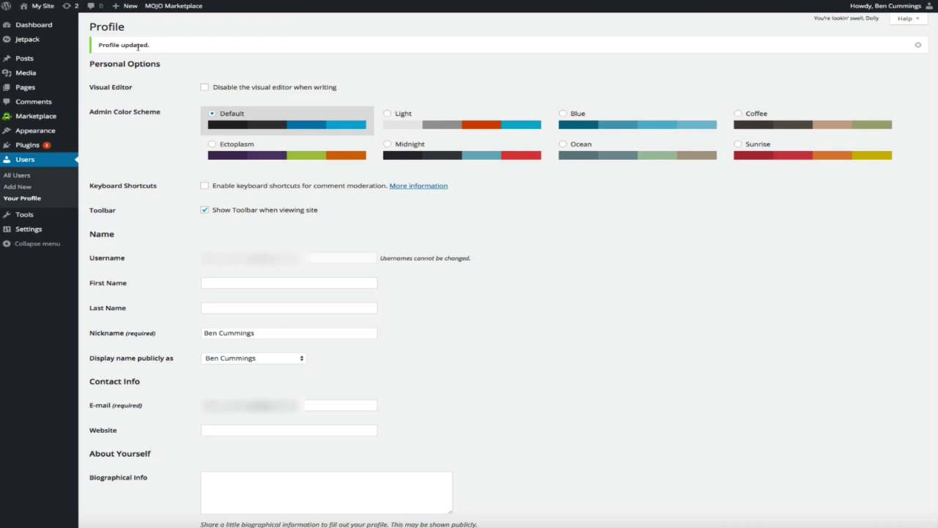
Turn off all three default article settings in the discussion settings: blog notifications, pingbacks and trackbacks, and comments on new articles
mouse_move(44, 26)
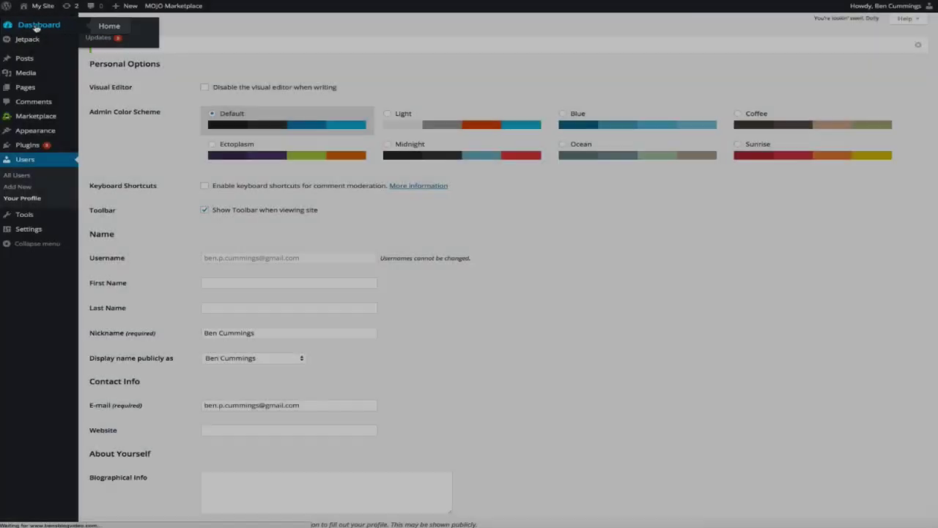
left_click(46, 26)
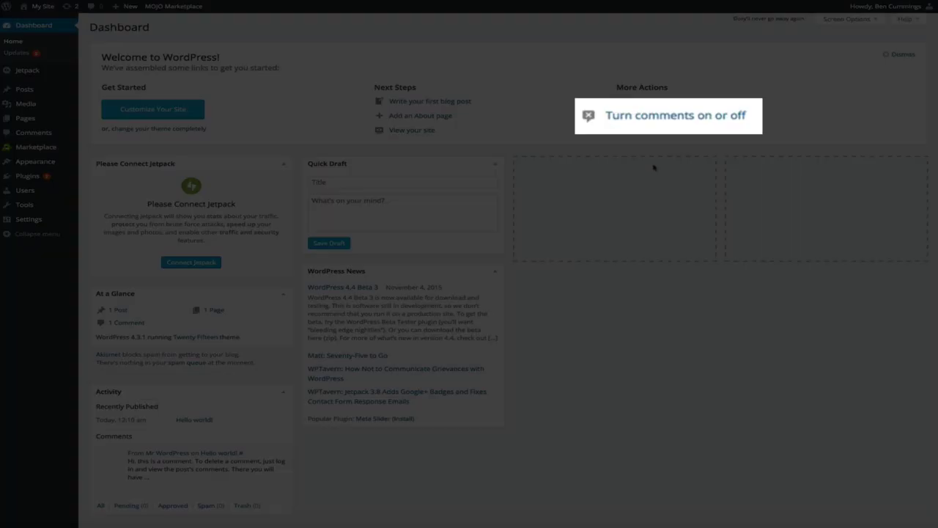
left_click(650, 120)
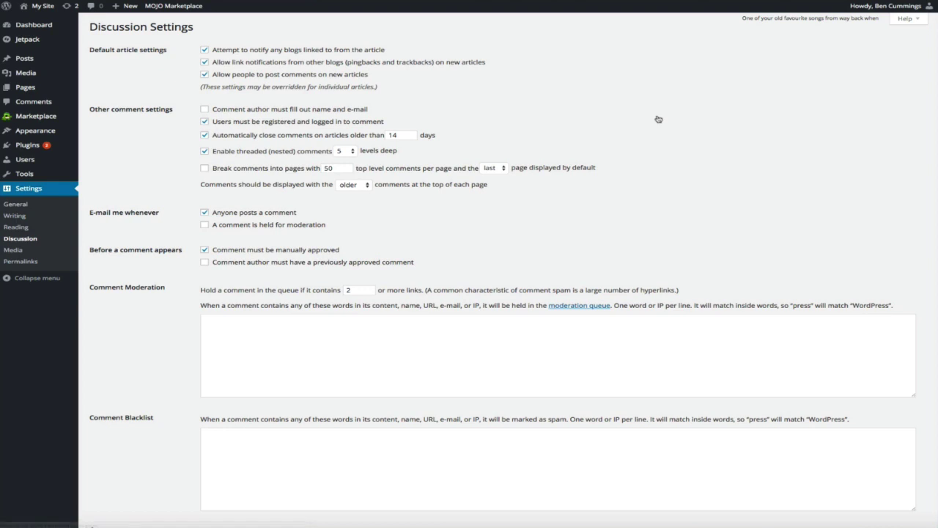
left_click(205, 49)
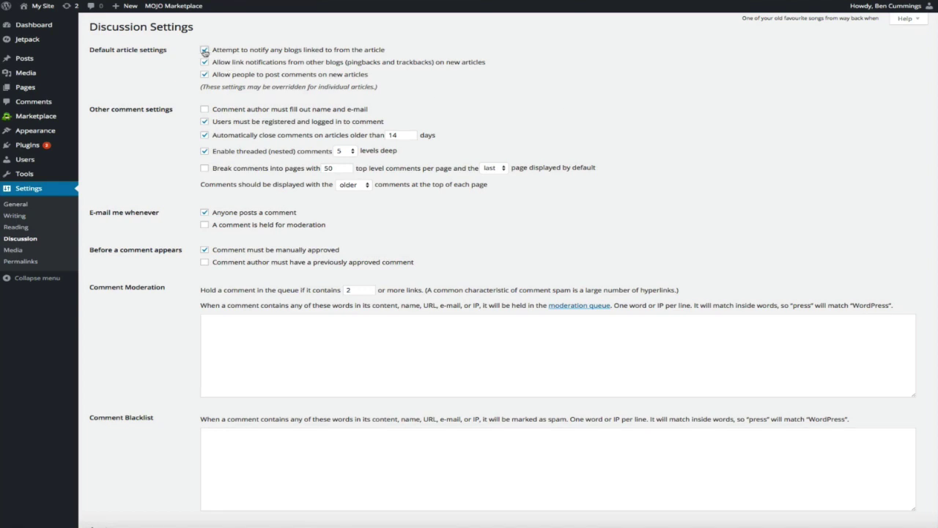
left_click(205, 62)
left_click(205, 74)
Turn off required registration, automatic closing, threaded comments, e-mail on new comments and manual approval, and save the discussion settings
left_click(205, 121)
left_click(205, 135)
left_click(205, 150)
left_click(205, 213)
left_click(206, 249)
scroll(204, 250, "down", 3)
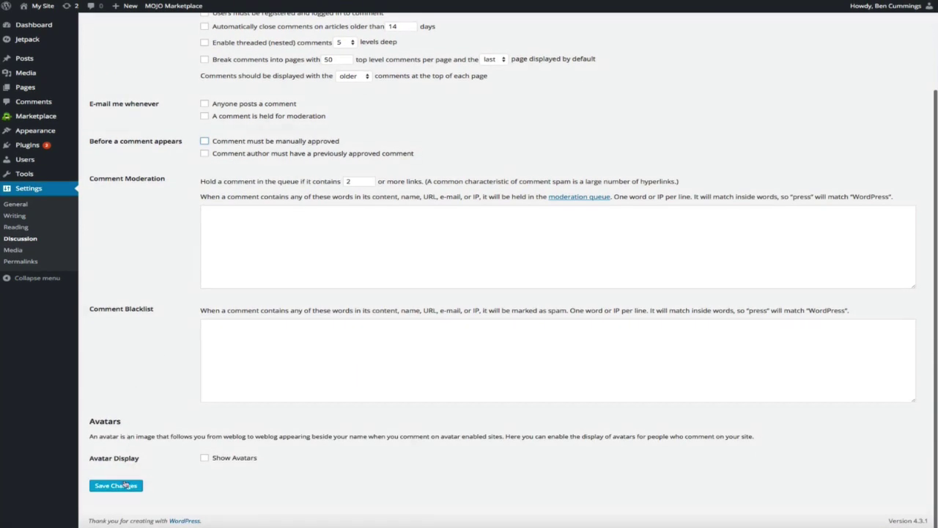
left_click(115, 486)
left_click(115, 486)
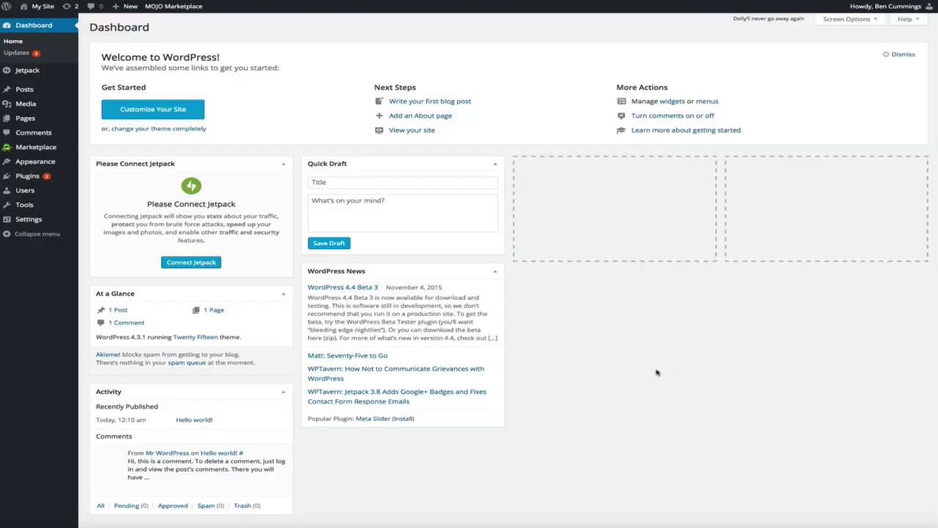
Open the "Hello world!" post for editing and examine its permalink
mouse_move(24, 90)
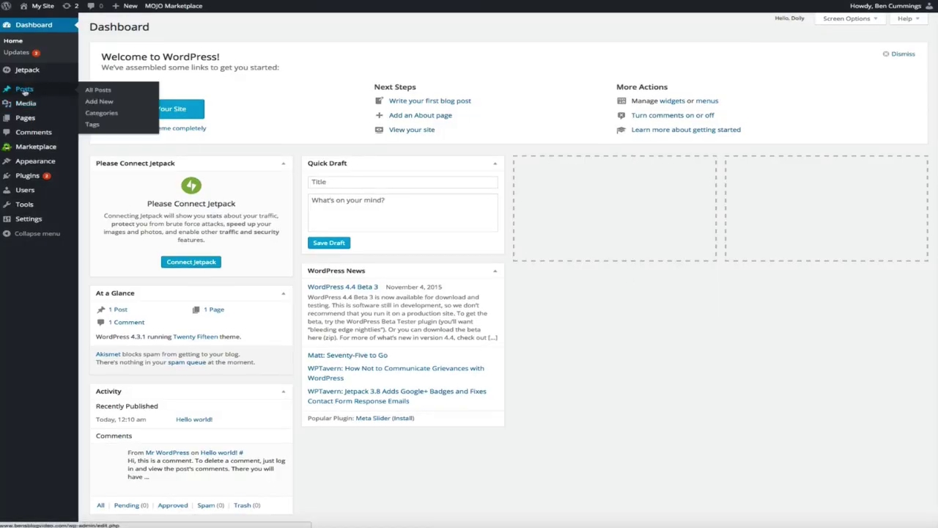
left_click(25, 90)
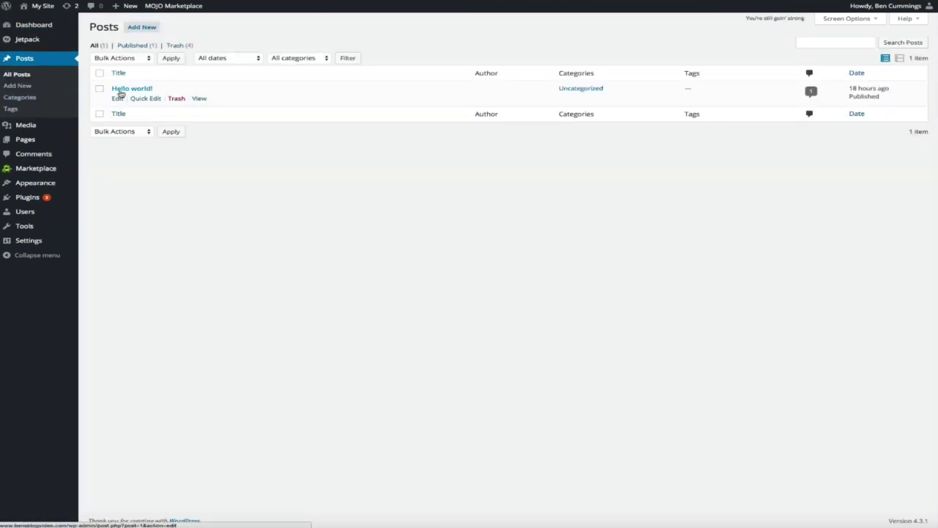
left_click(136, 90)
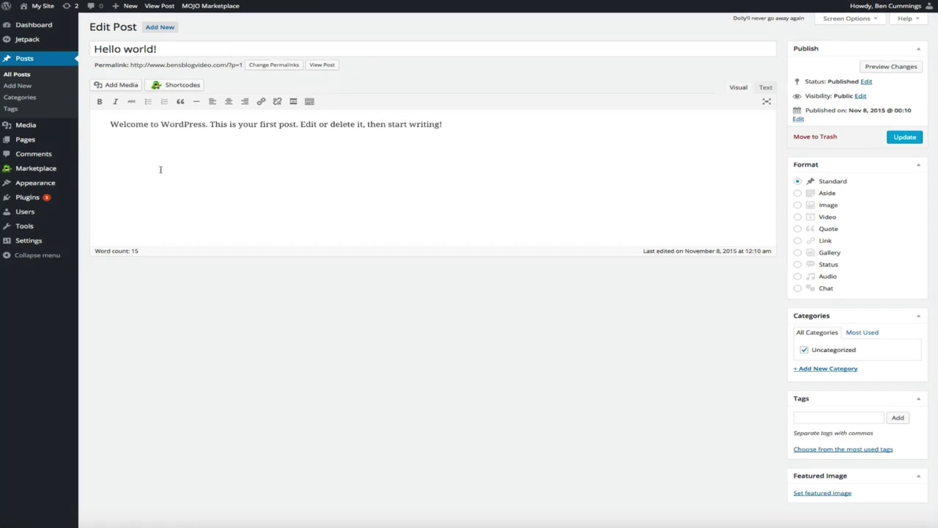
Set the site's permalink structure to Post name and save the change
mouse_move(33, 242)
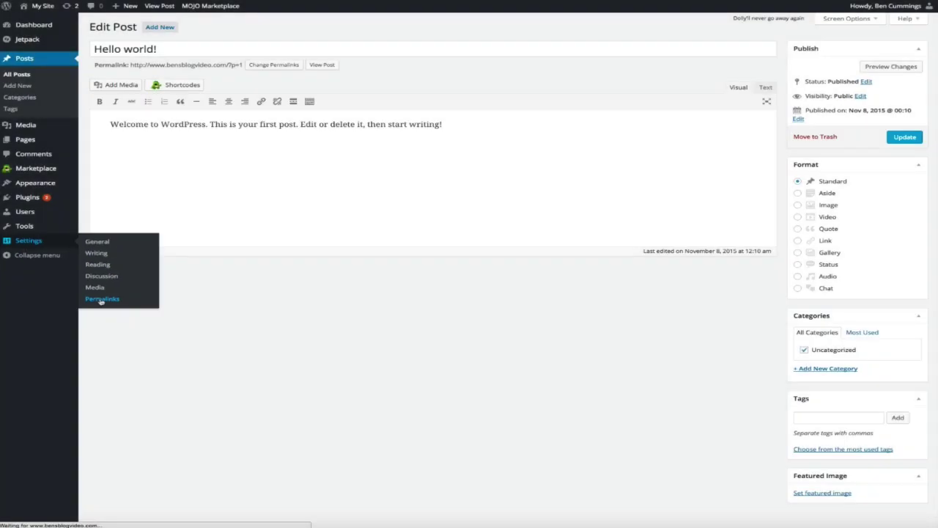
left_click(103, 299)
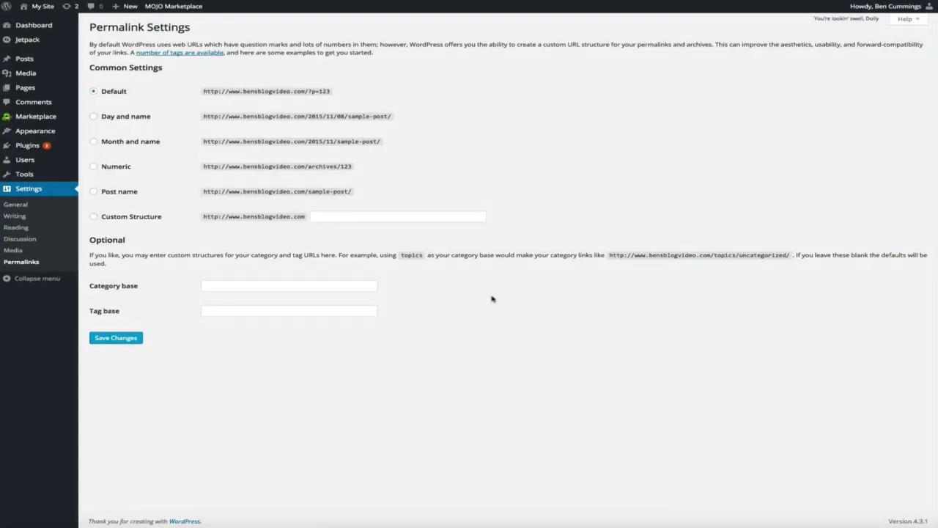
left_click(93, 191)
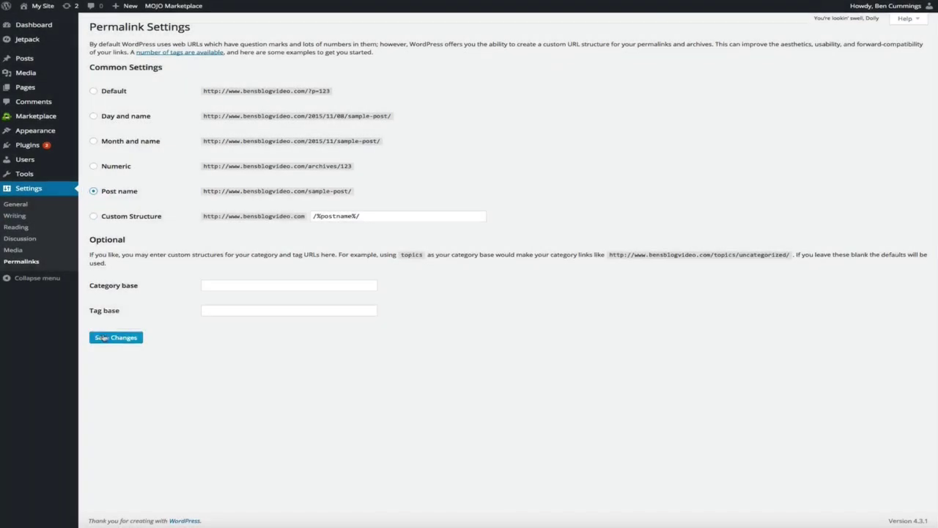
left_click(101, 338)
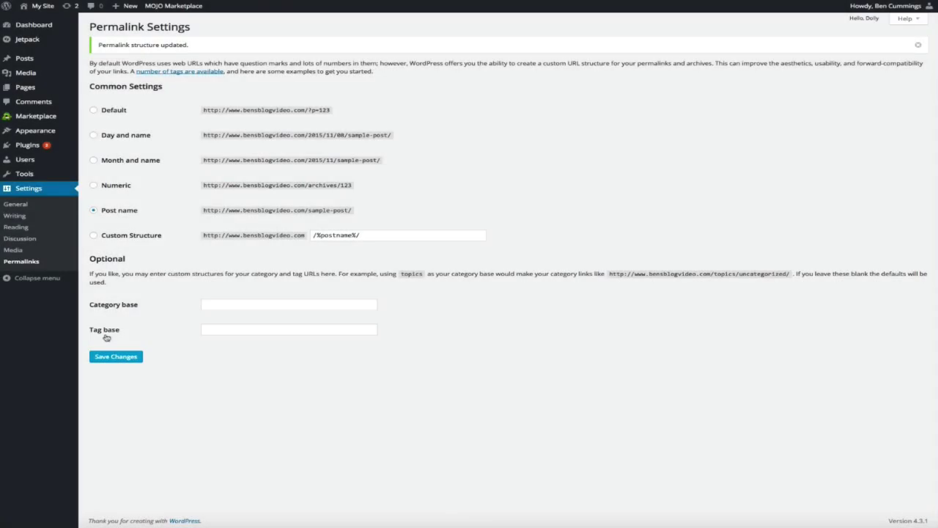
Reopen the "Hello world!" post and check its permalink under the Post name structure
mouse_move(49, 158)
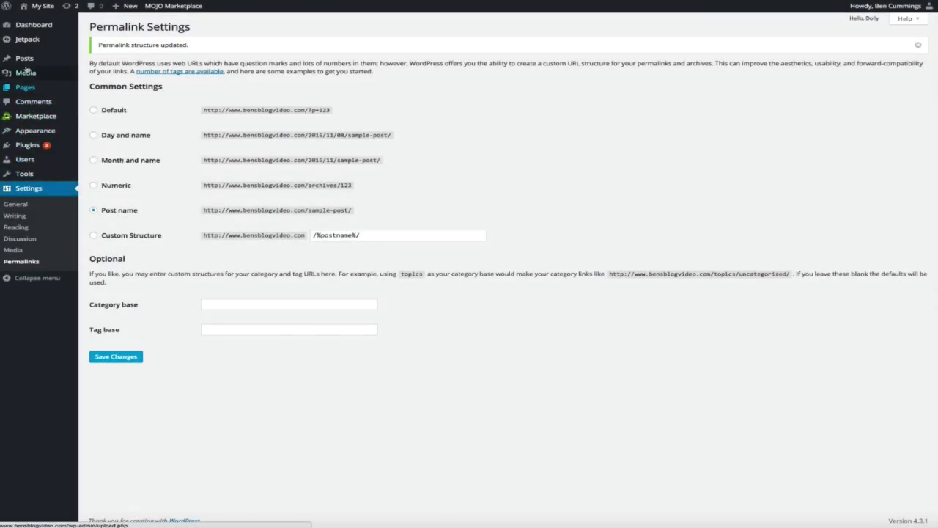
mouse_move(29, 60)
left_click(94, 59)
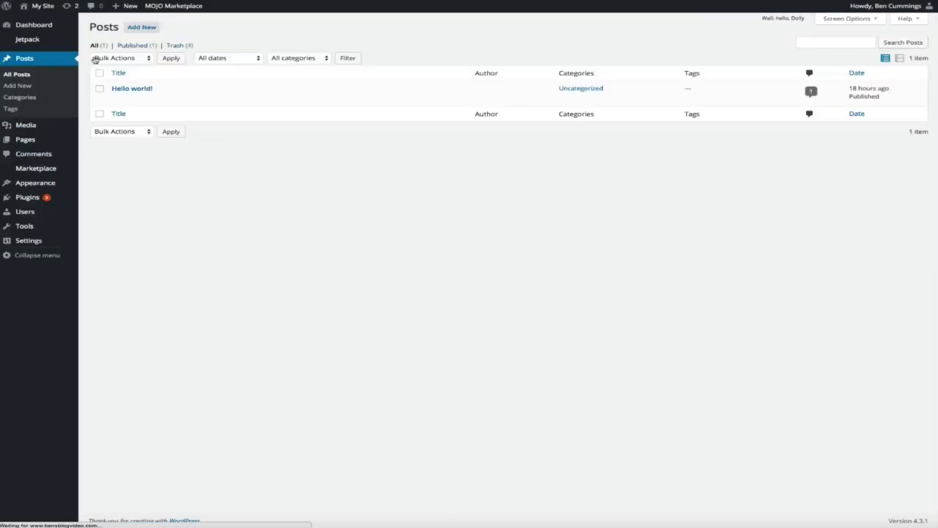
left_click(122, 89)
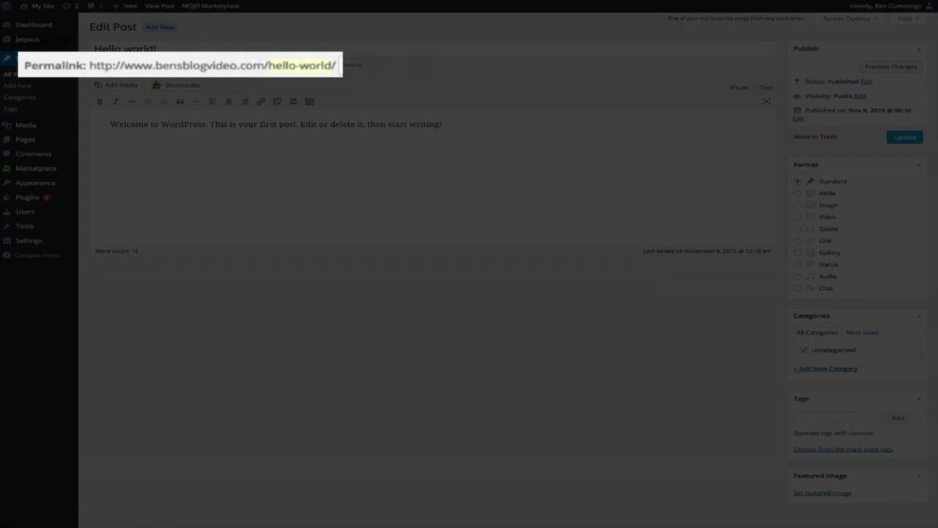
Deactivate the Hello Dolly, Jetpack by WordPress.com and MOJO Marketplace plugins
left_click(26, 26)
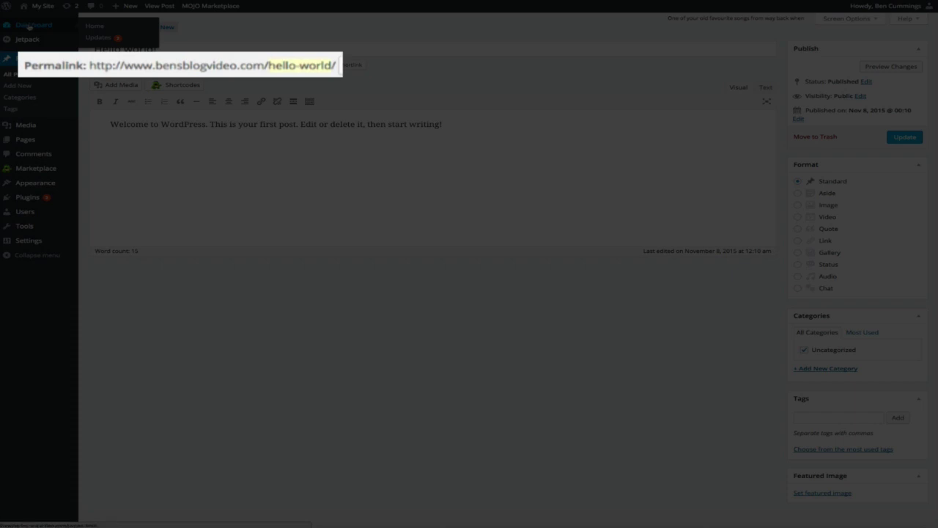
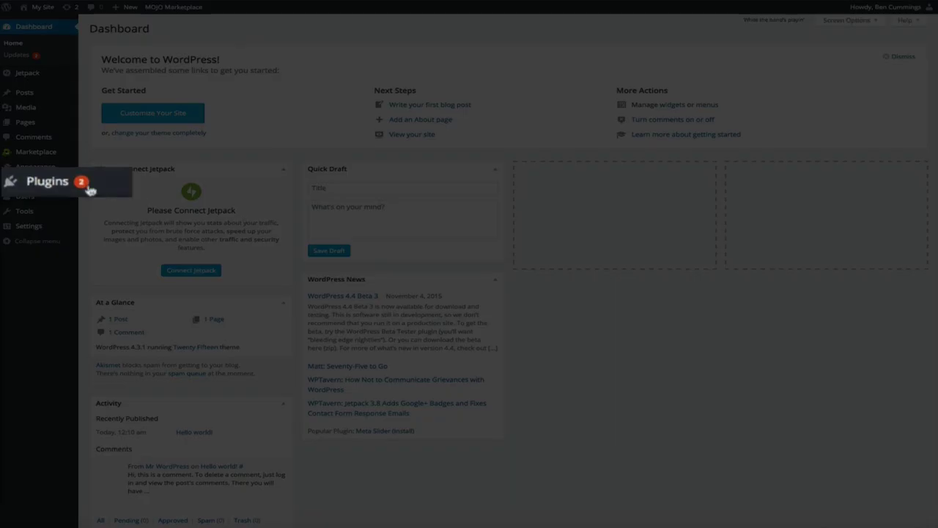
mouse_move(44, 185)
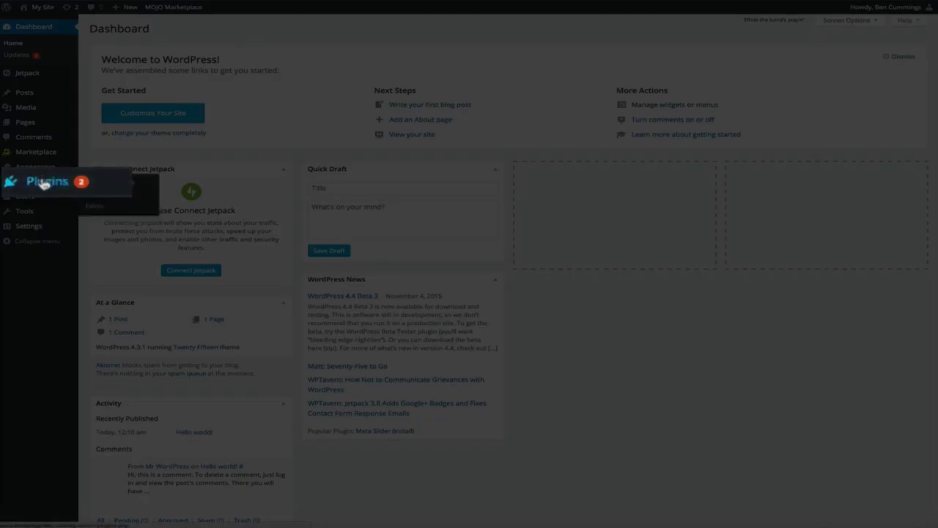
left_click(44, 183)
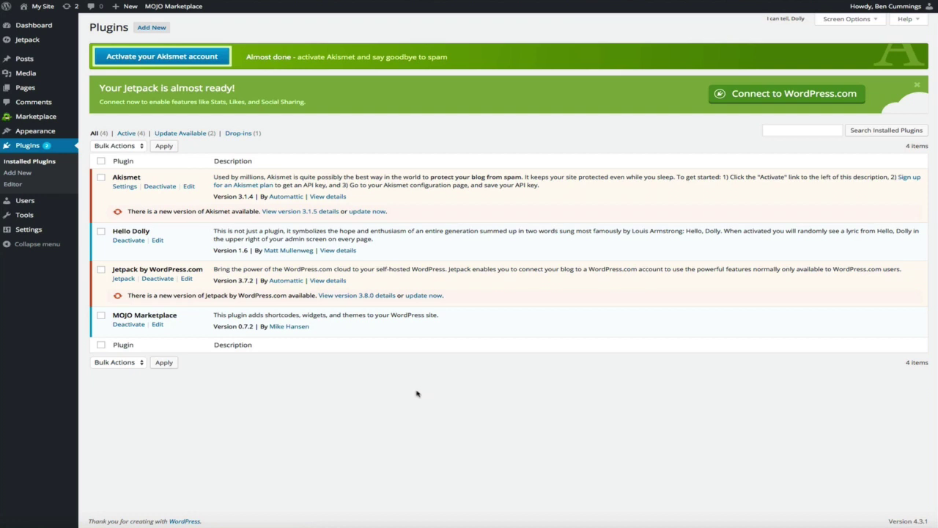
left_click(127, 242)
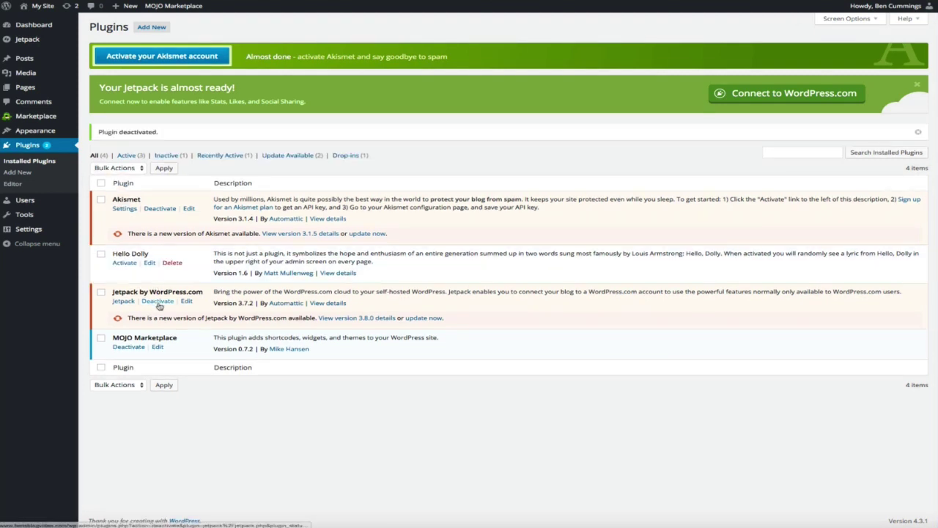
left_click(158, 301)
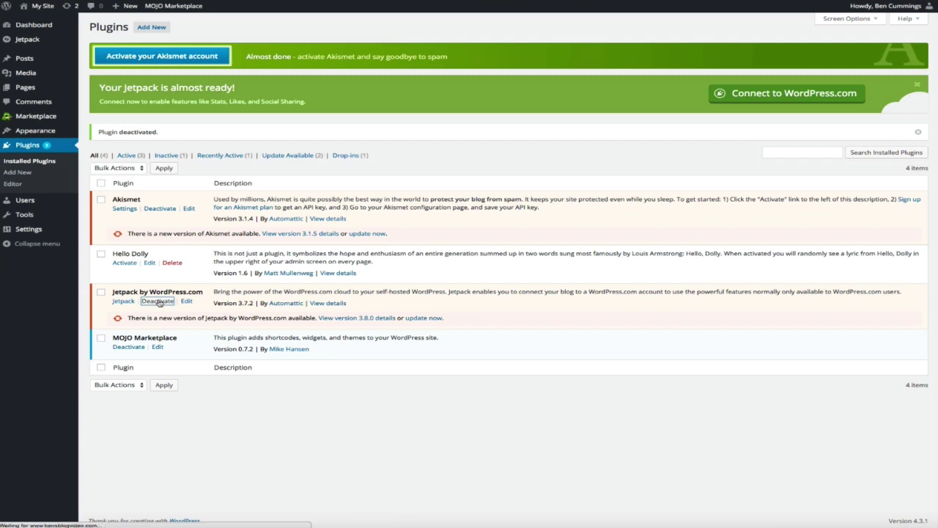
left_click(128, 298)
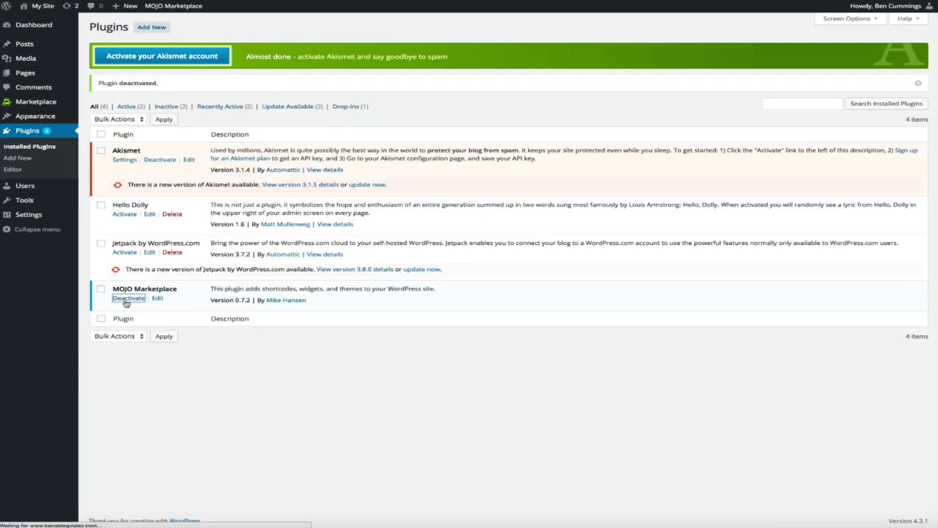
Bulk-delete the Hello Dolly, Jetpack by WordPress.com and MOJO Marketplace plugins together with their files and data
left_click(101, 206)
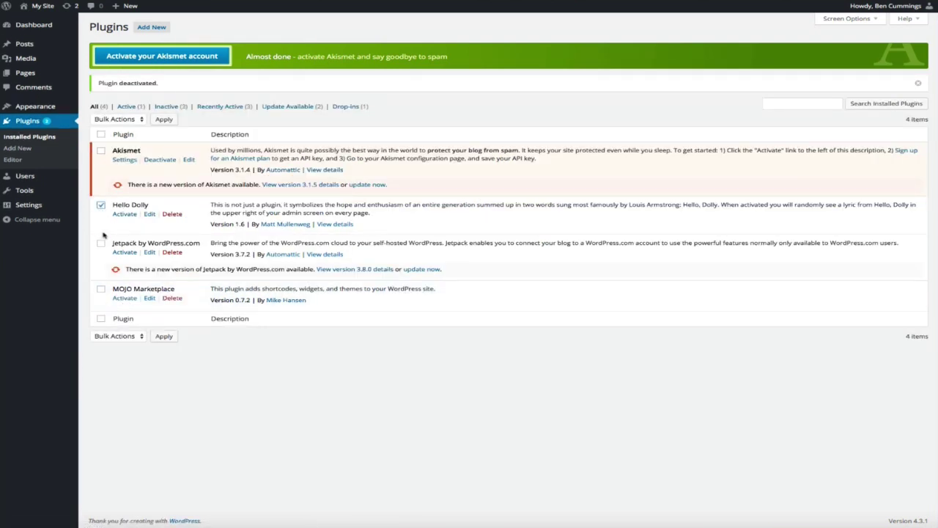
left_click(101, 244)
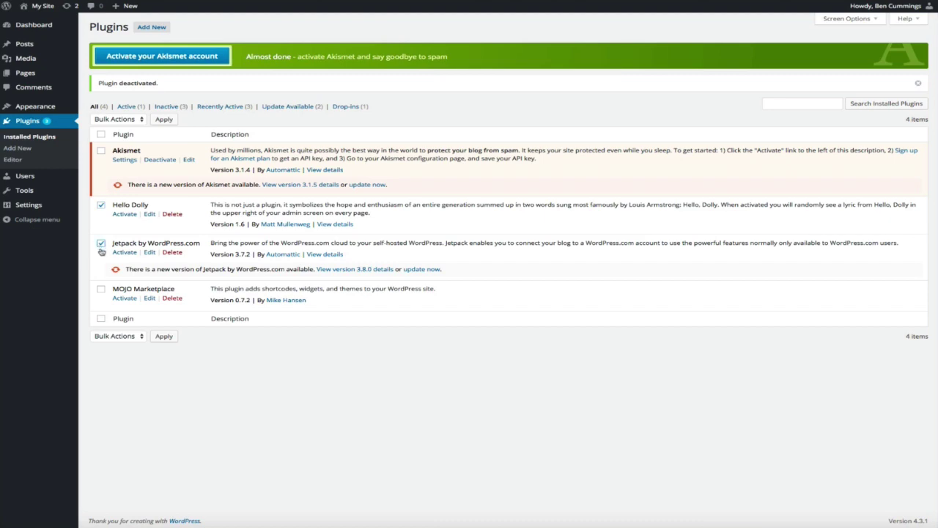
left_click(101, 289)
left_click(136, 120)
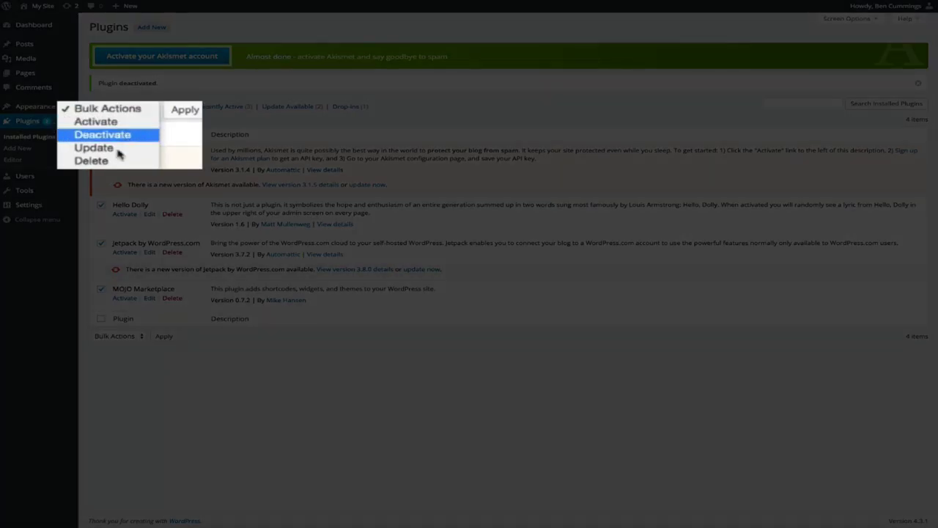
left_click(108, 163)
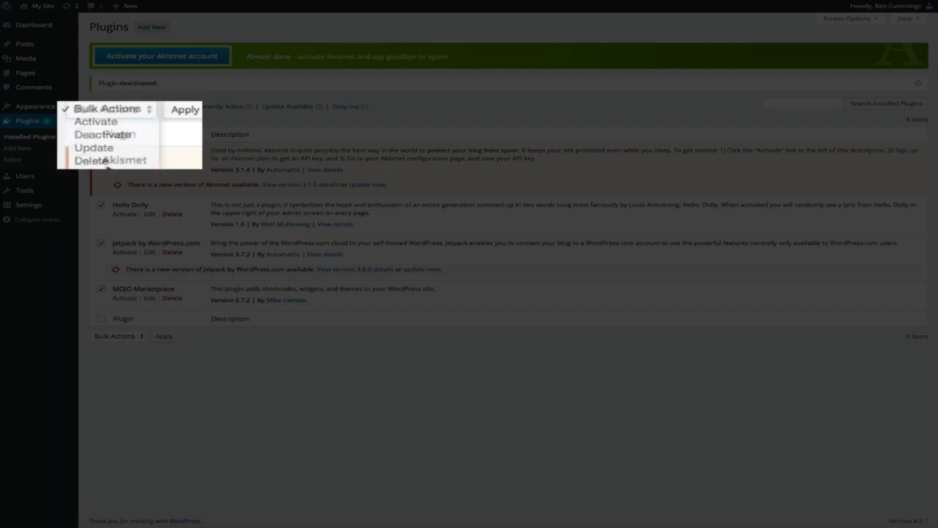
left_click(186, 110)
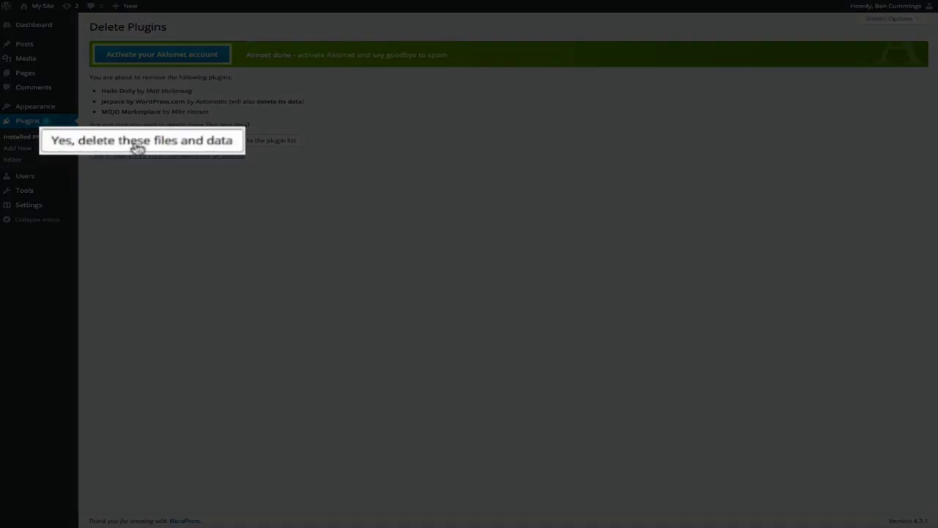
left_click(138, 149)
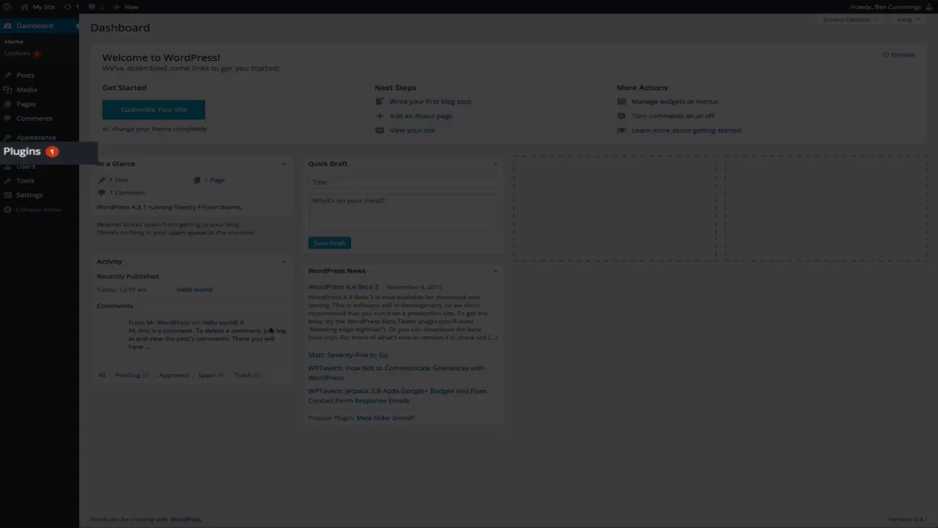
Search the directory of new plugins for "yoast seo"
left_click(18, 156)
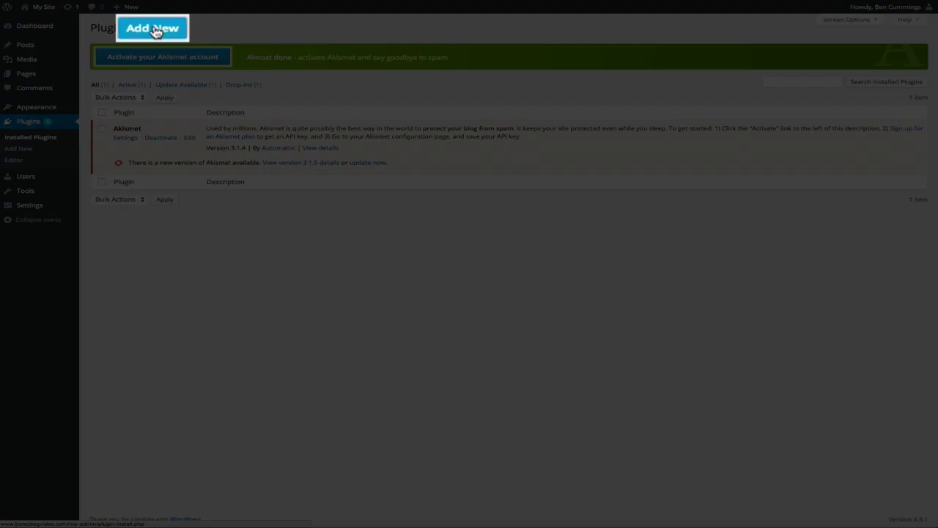
left_click(155, 31)
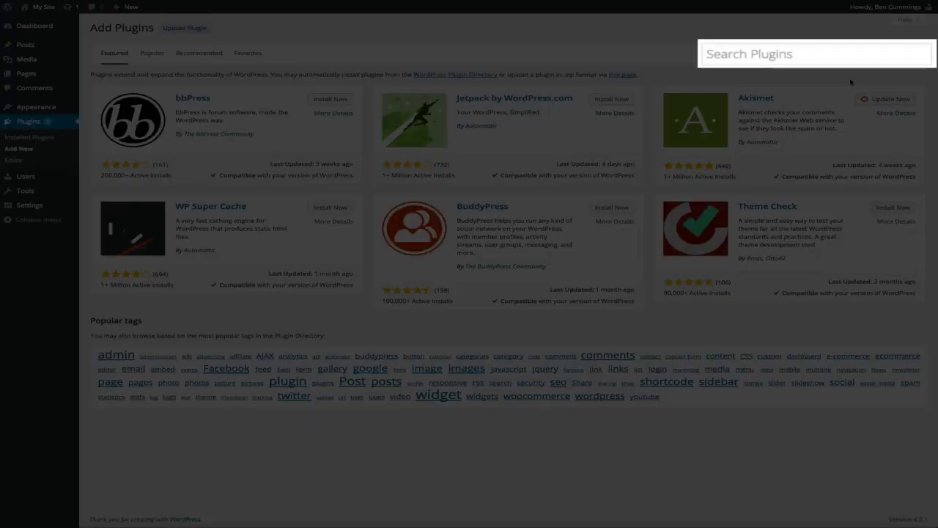
left_click(773, 55)
type("y")
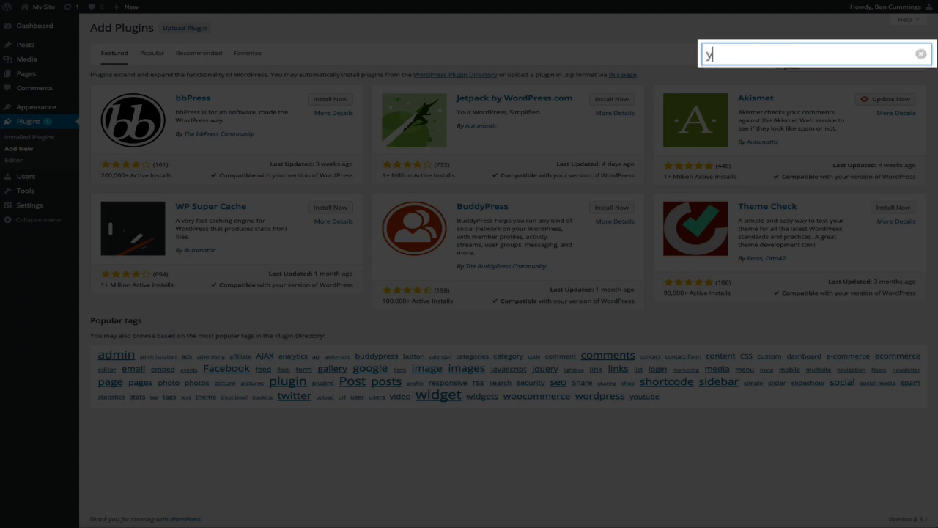
type("oast seo")
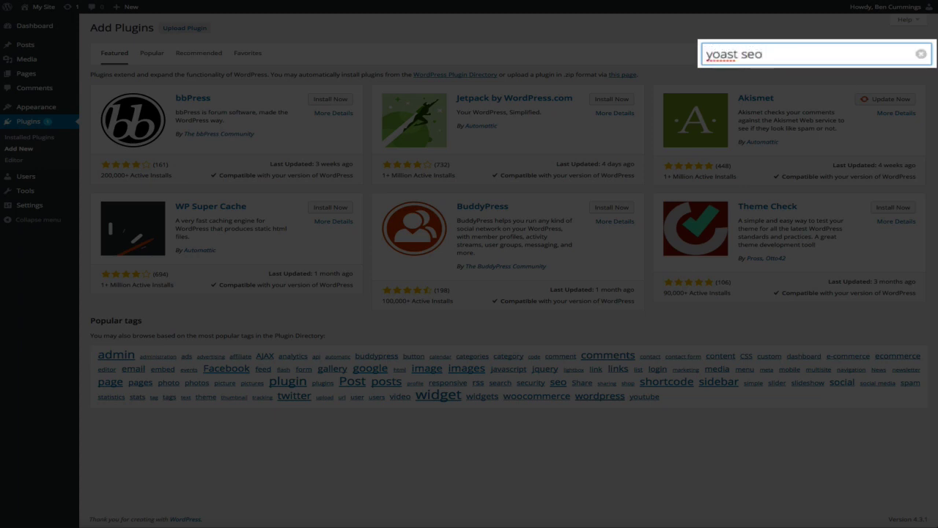
key("Return")
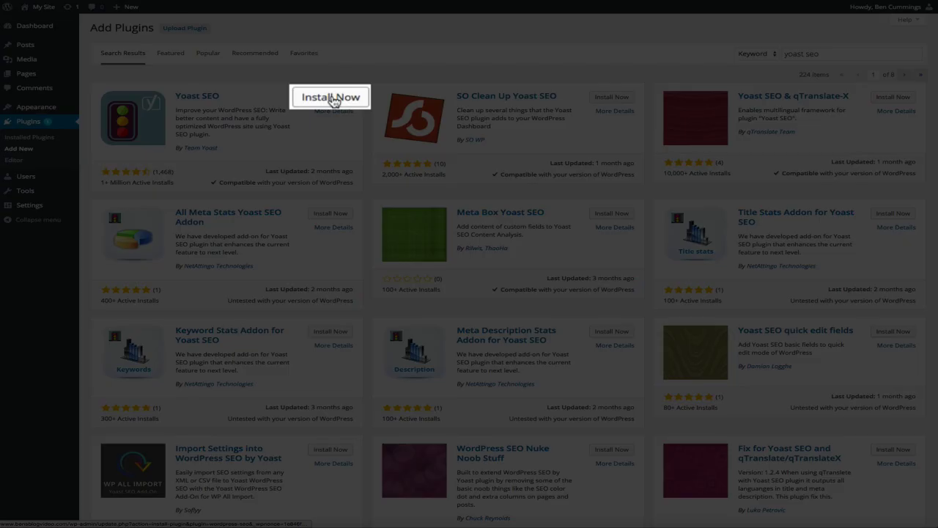
Install and activate the Yoast SEO plugin by Team Yoast, and dismiss its introductory tour
left_click(332, 98)
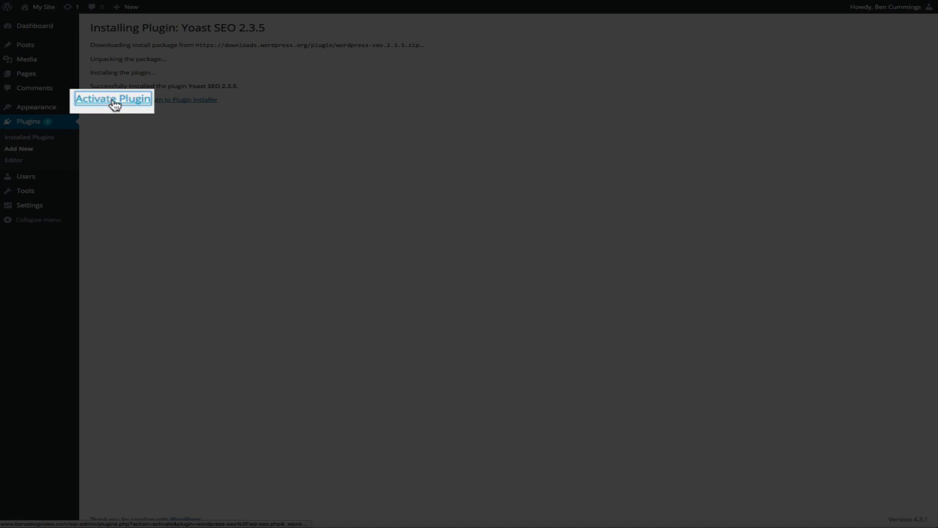
left_click(114, 101)
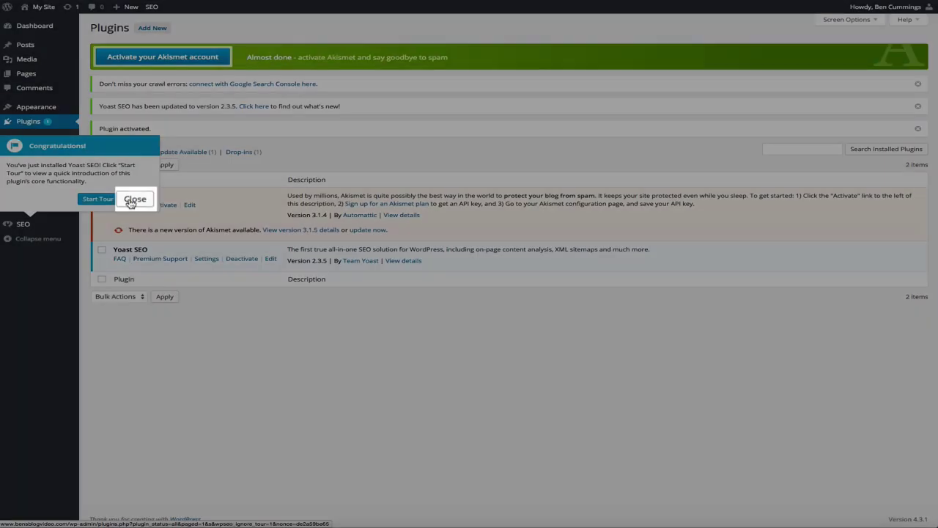
left_click(130, 204)
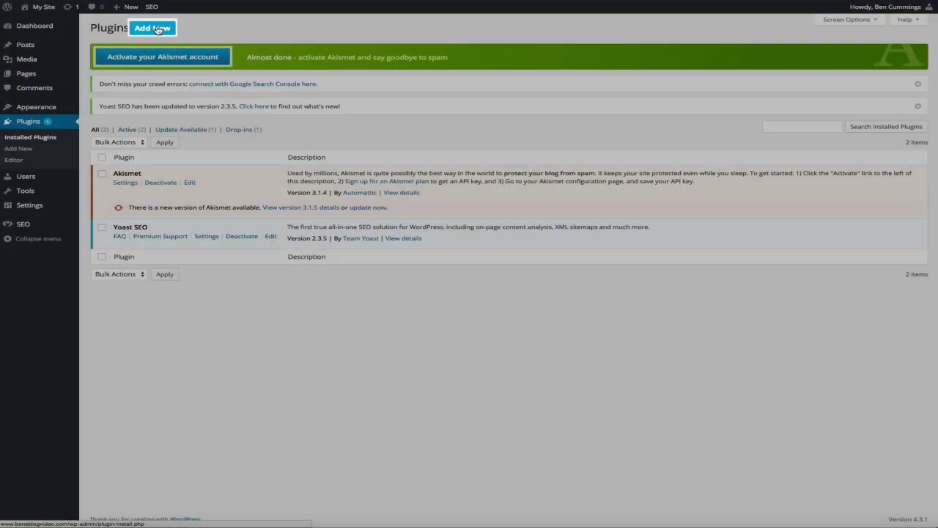
Find the Child Theme Configurator plugin by searching for "child theme configurator", then install and activate it
left_click(156, 29)
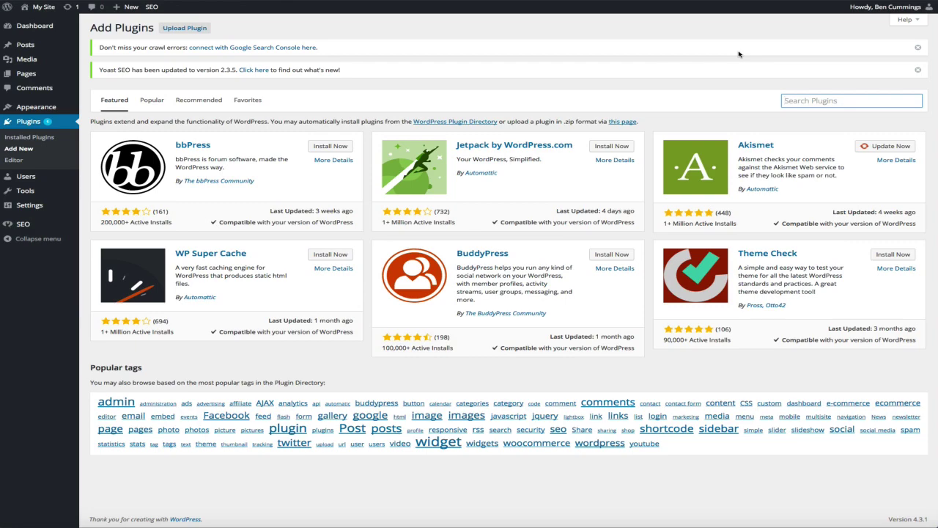
type("child the")
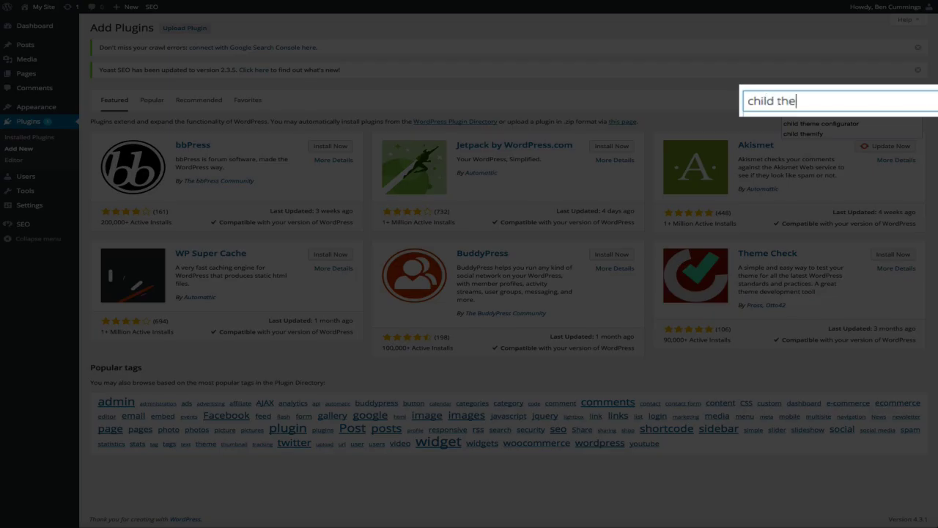
type("me configurator")
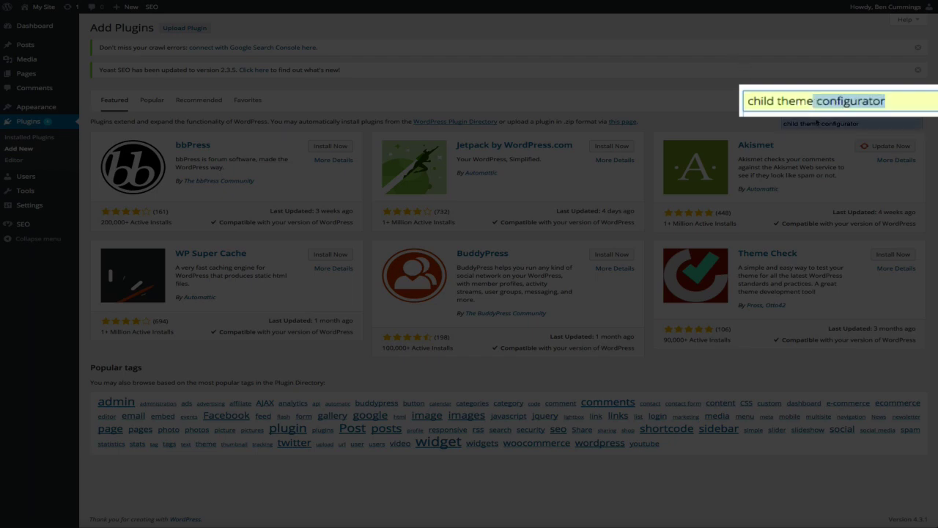
left_click(824, 125)
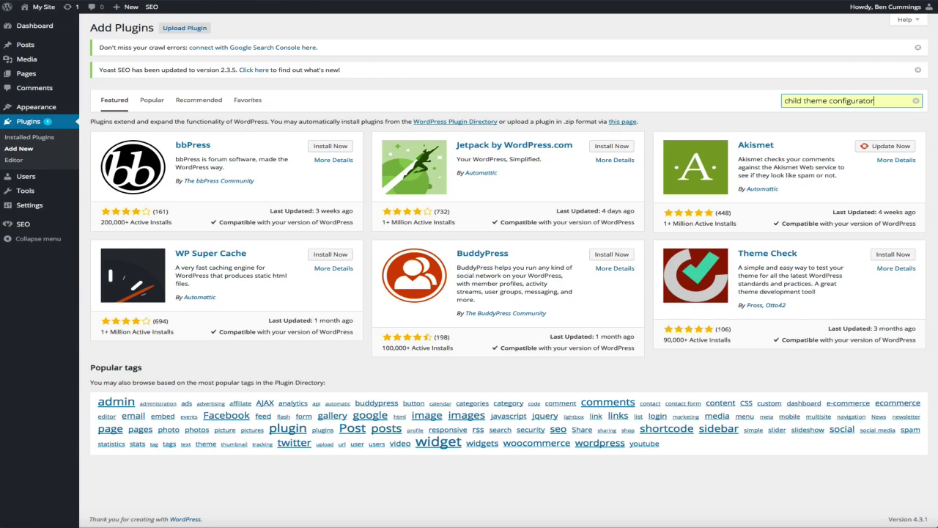
key("Return")
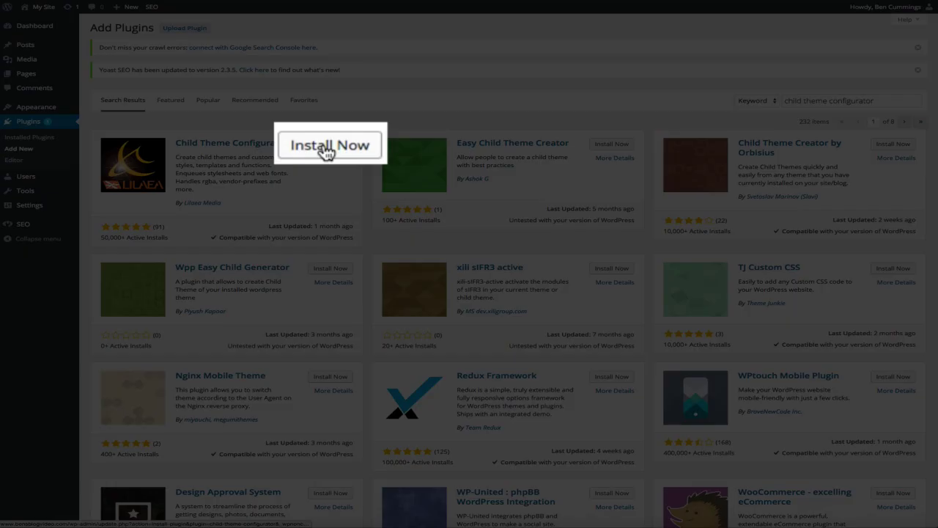
left_click(327, 150)
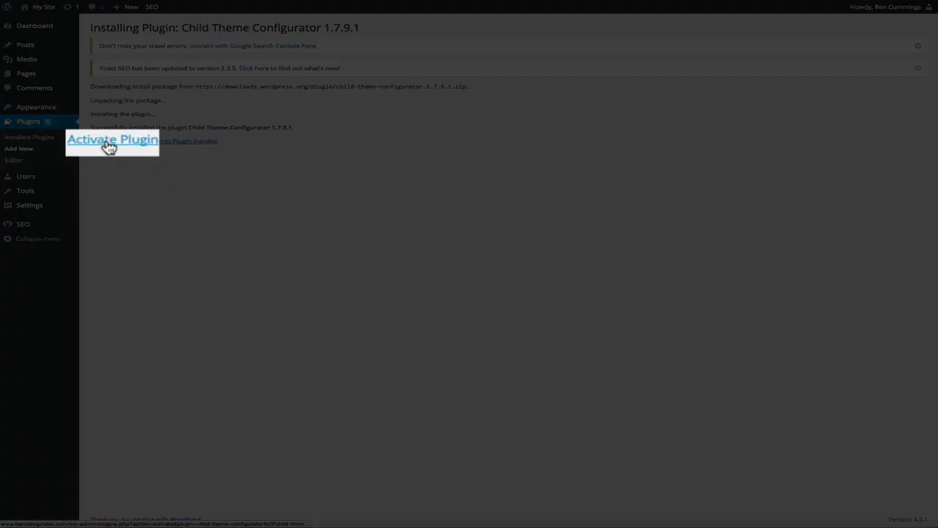
left_click(109, 143)
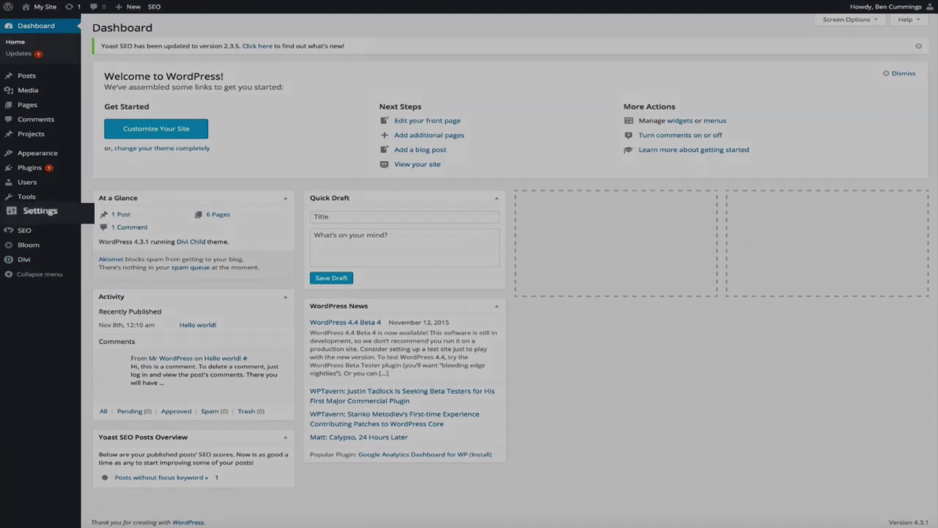
Change the site title in the general settings to "Ben's Blog Video"
mouse_move(53, 214)
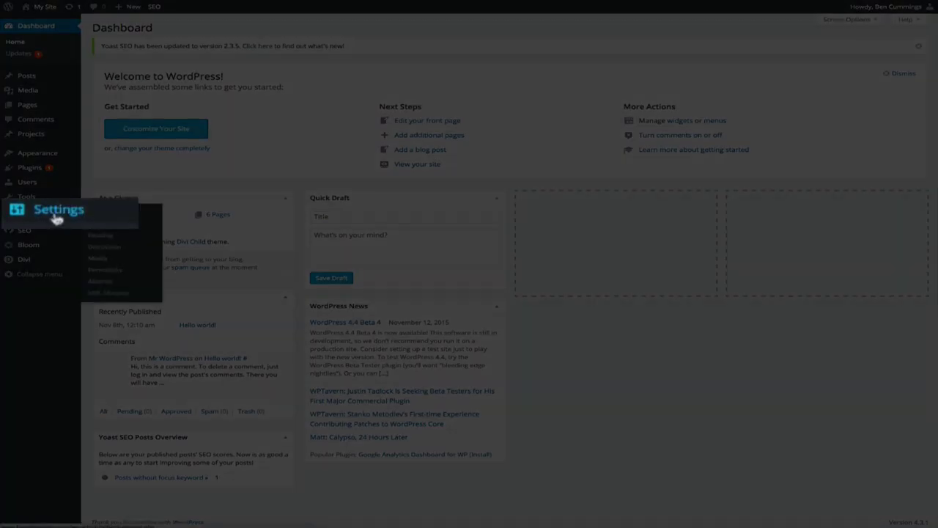
left_click(57, 216)
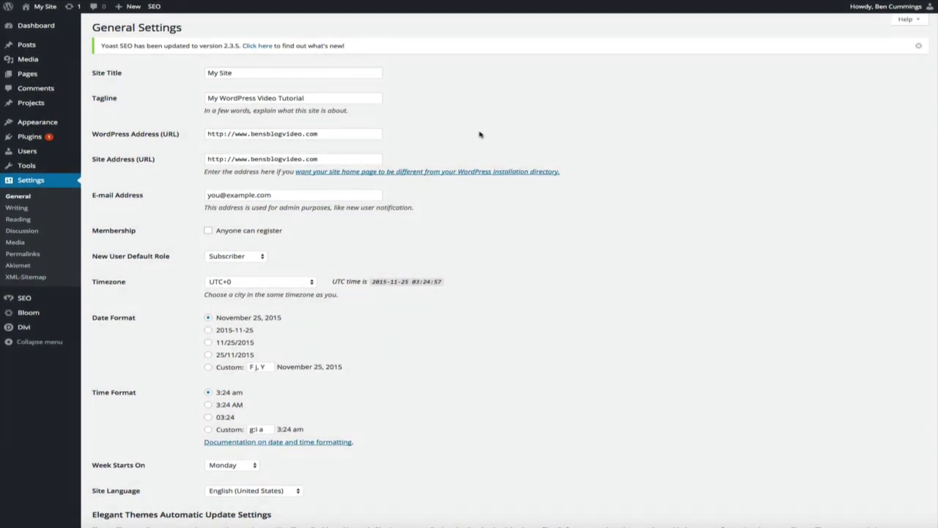
left_click(266, 73)
triple_click(266, 73)
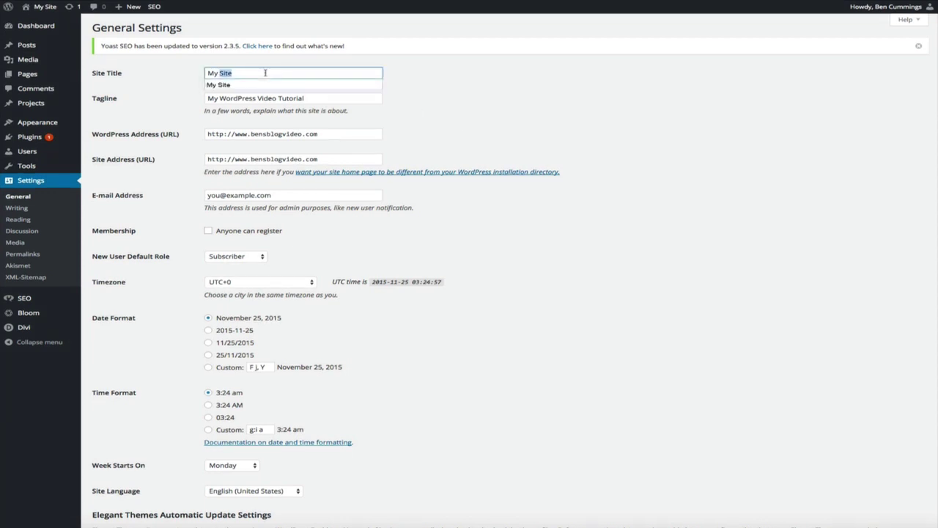
type("Ben's B")
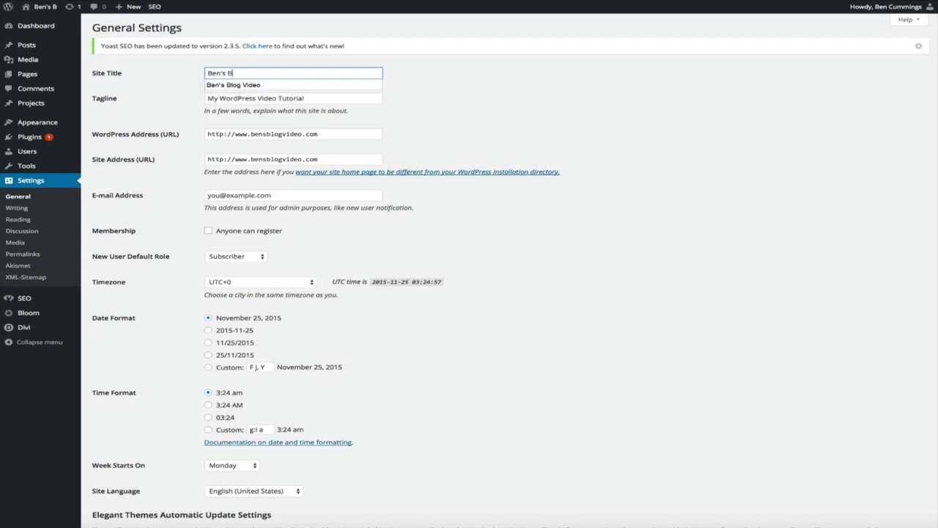
type("log Video")
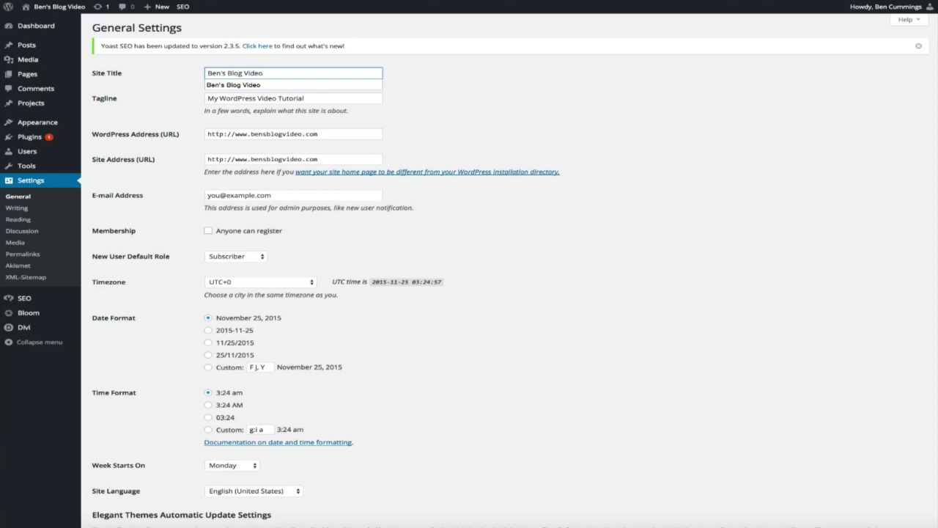
left_click(521, 96)
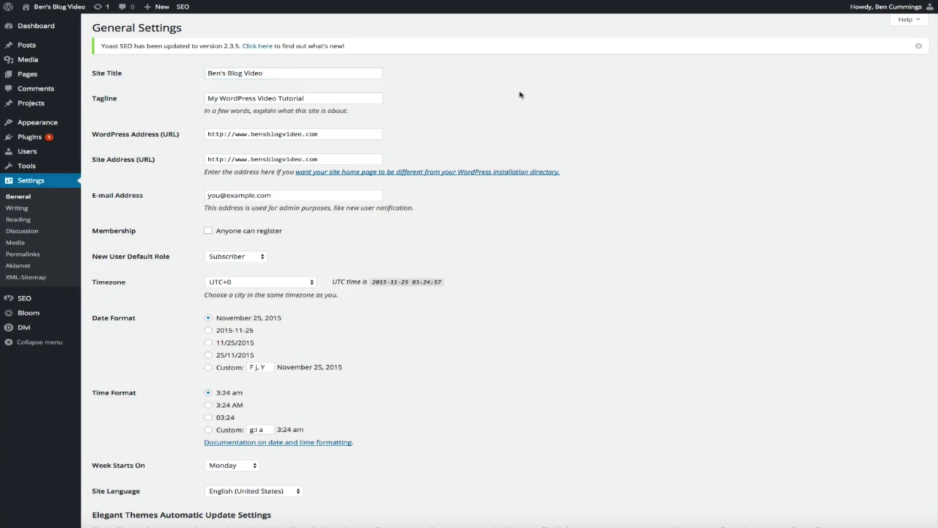
Set the site's tagline to "My Blogging Video" and save the general settings
left_click(344, 98)
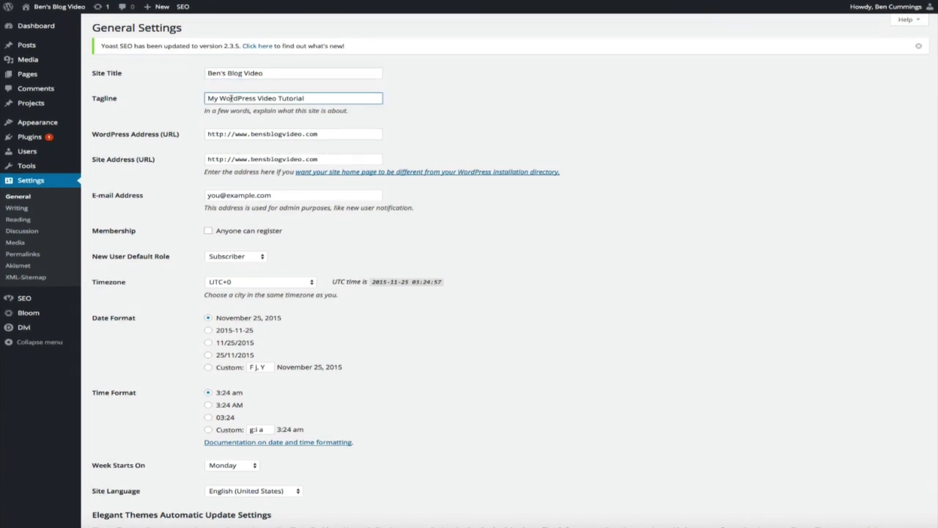
triple_click(330, 98)
type("My")
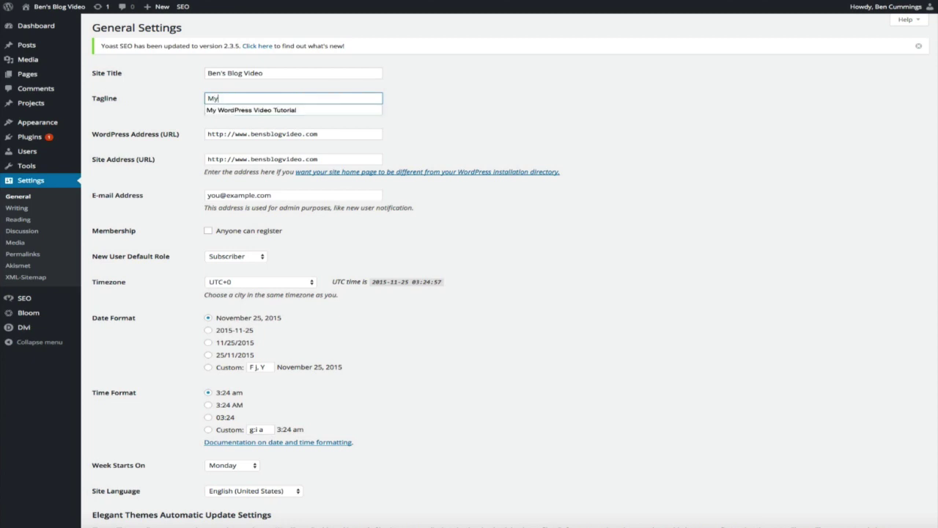
type(" Blogging Video")
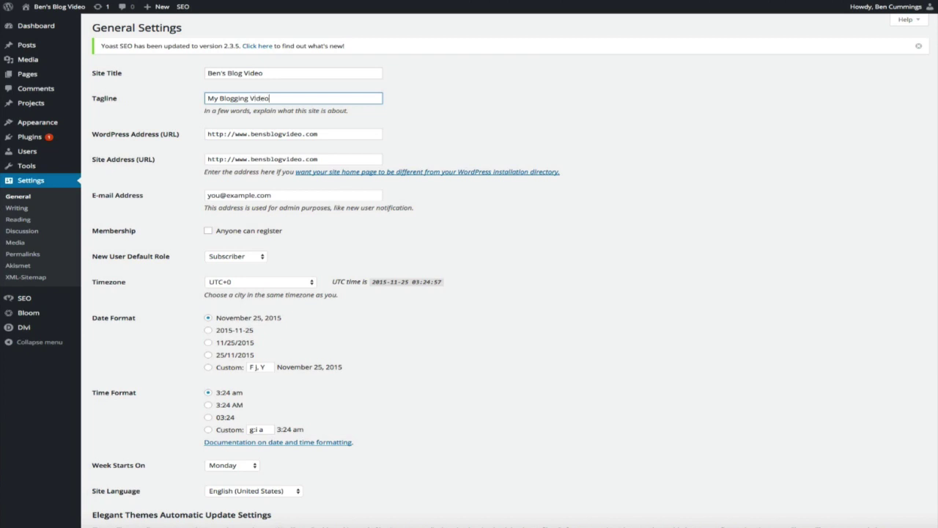
left_click(579, 110)
scroll(574, 254, "down", 1)
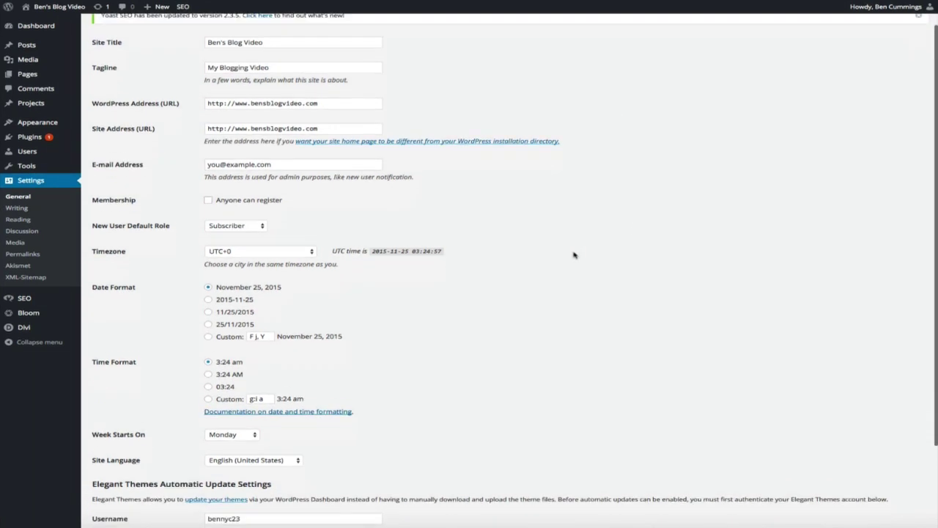
scroll(574, 255, "down", 3)
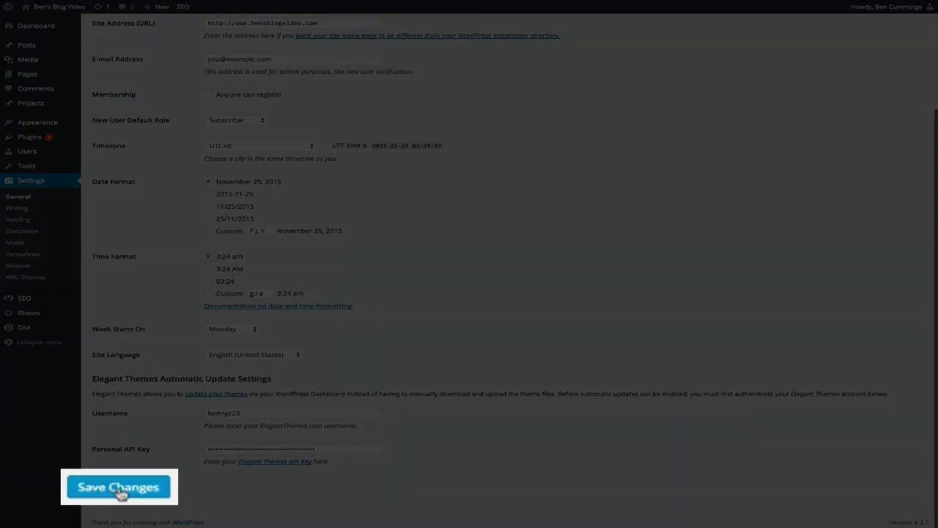
left_click(119, 491)
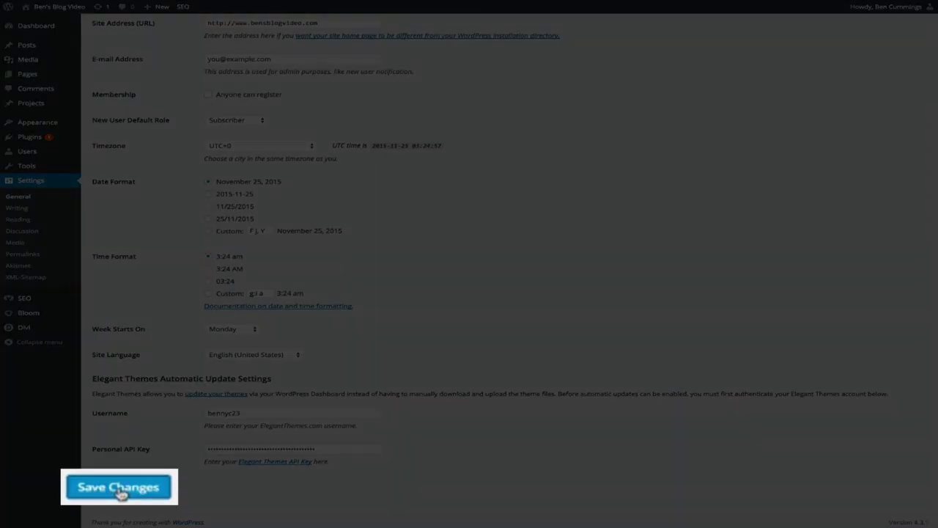